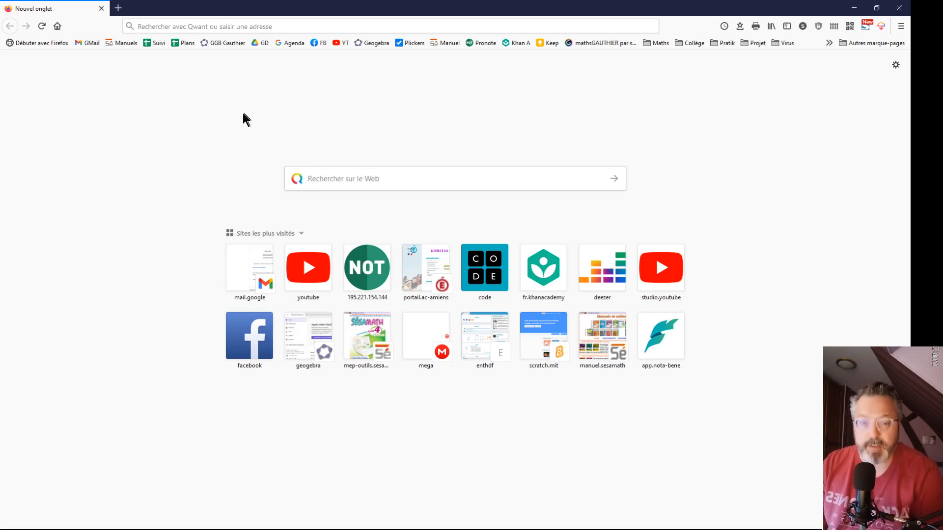
# Step: Search the web for "geogebra"
pyautogui.click(230, 31)
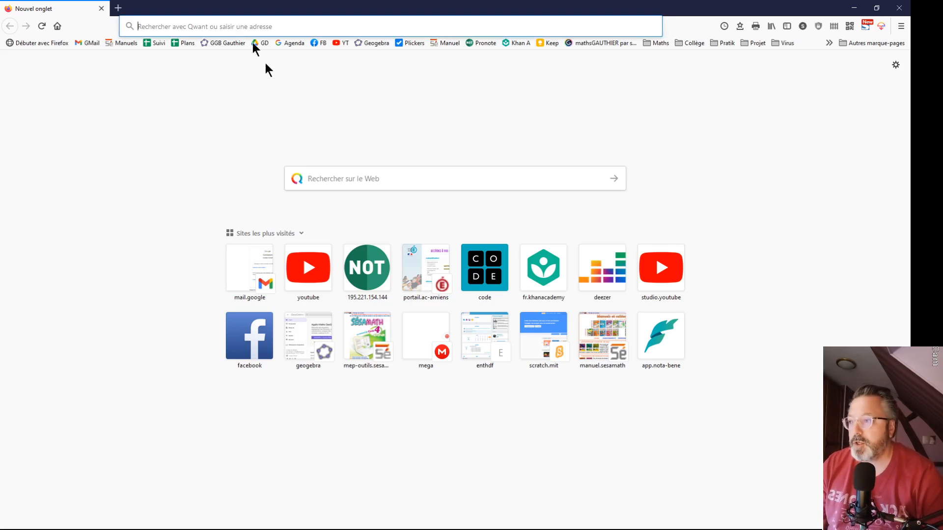
pyautogui.click(25, 193)
pyautogui.click(347, 185)
pyautogui.write('g')
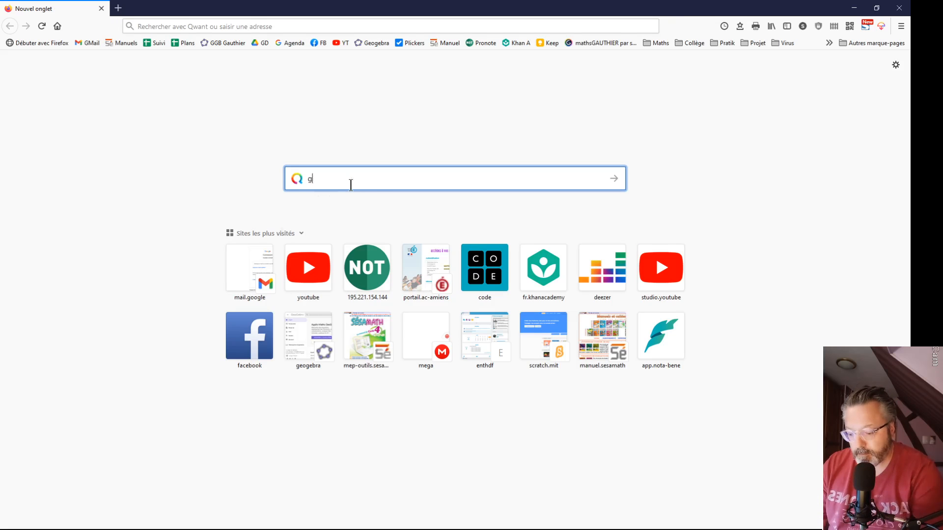
pyautogui.write('eogebra')
pyautogui.press('Return')
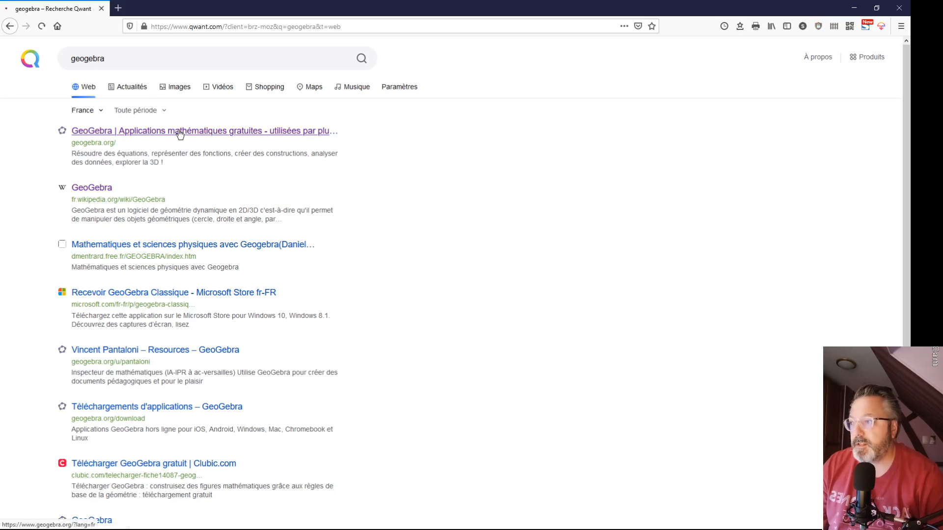
# Step: Open the official GeoGebra website, show it in full screen and launch the Calculatrice 3D app
pyautogui.click(179, 130)
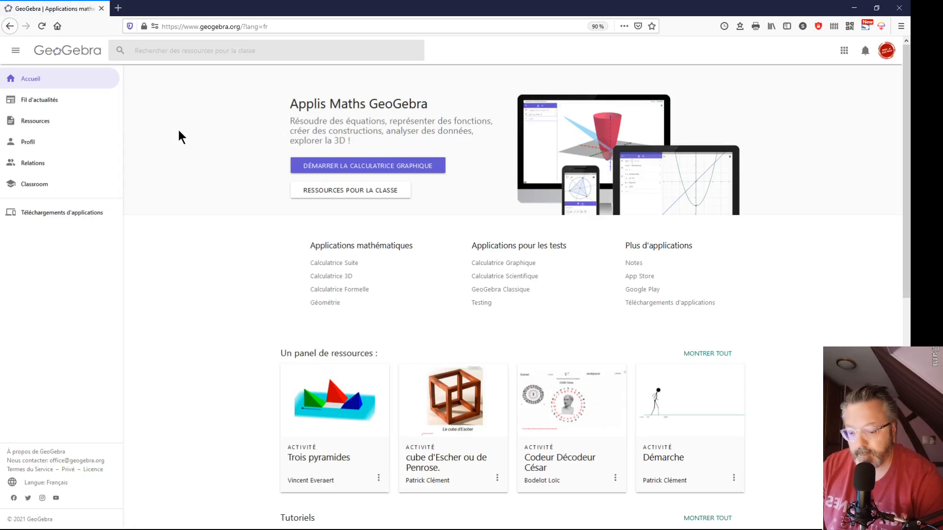
pyautogui.press('F11')
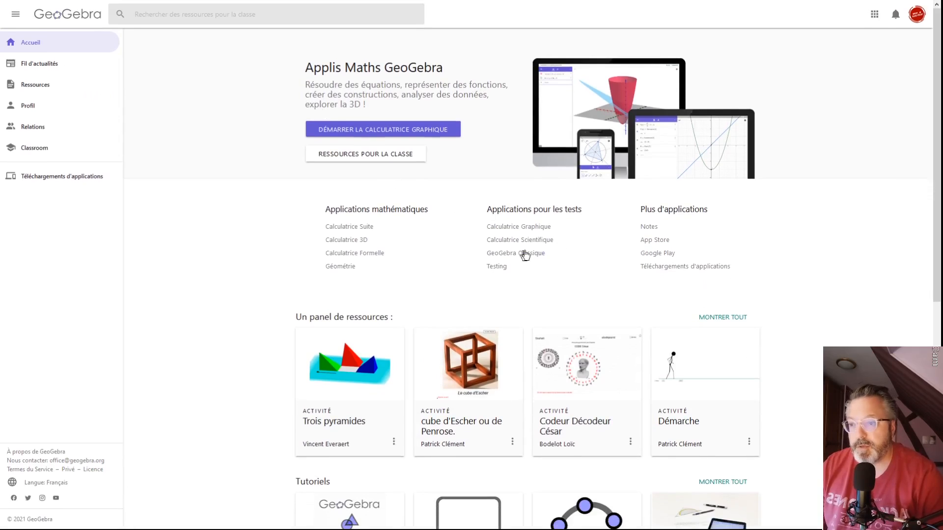
pyautogui.click(353, 240)
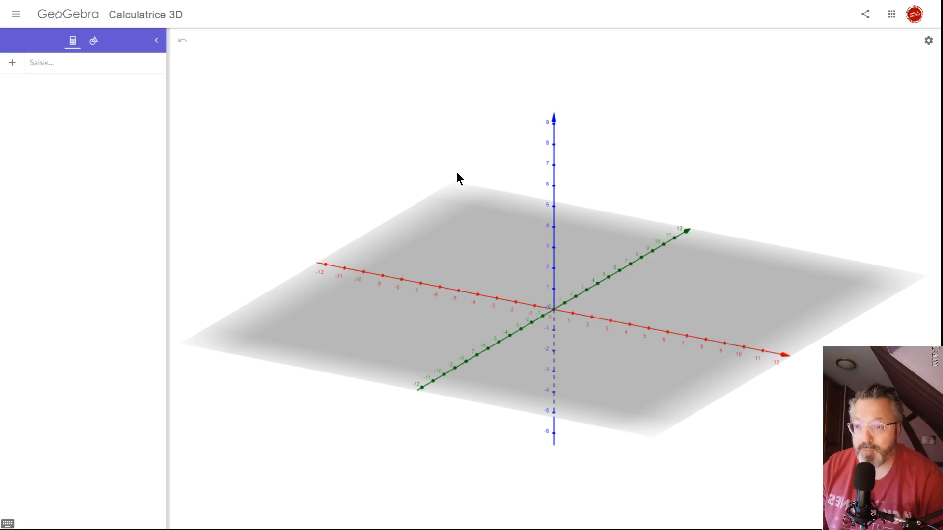
# Step: Display the complete set of 3D construction tools instead of only the basic ones
pyautogui.moveTo(455, 173)
pyautogui.mouseDown()
pyautogui.moveTo(435, 187)
pyautogui.moveTo(444, 197)
pyautogui.moveTo(476, 175)
pyautogui.moveTo(453, 169)
pyautogui.moveTo(434, 181)
pyautogui.moveTo(465, 183)
pyautogui.moveTo(455, 172)
pyautogui.mouseUp()
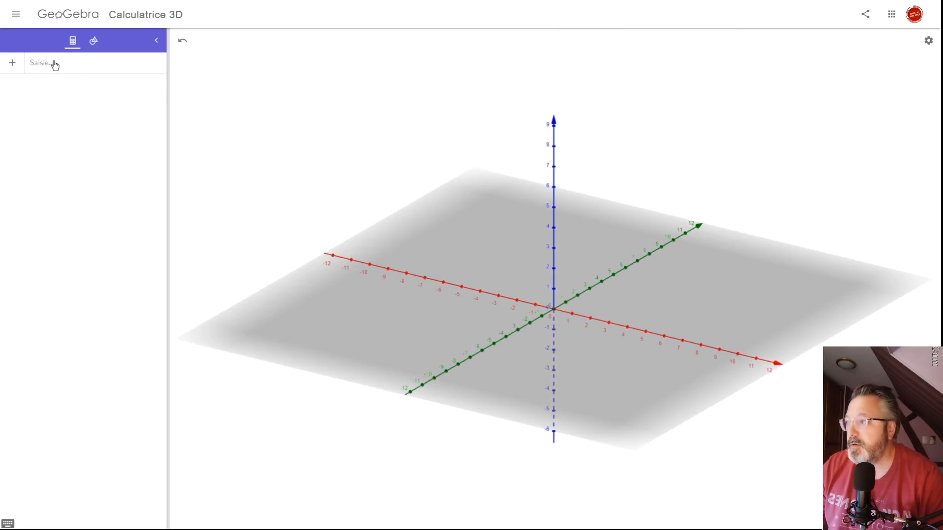
pyautogui.click(98, 43)
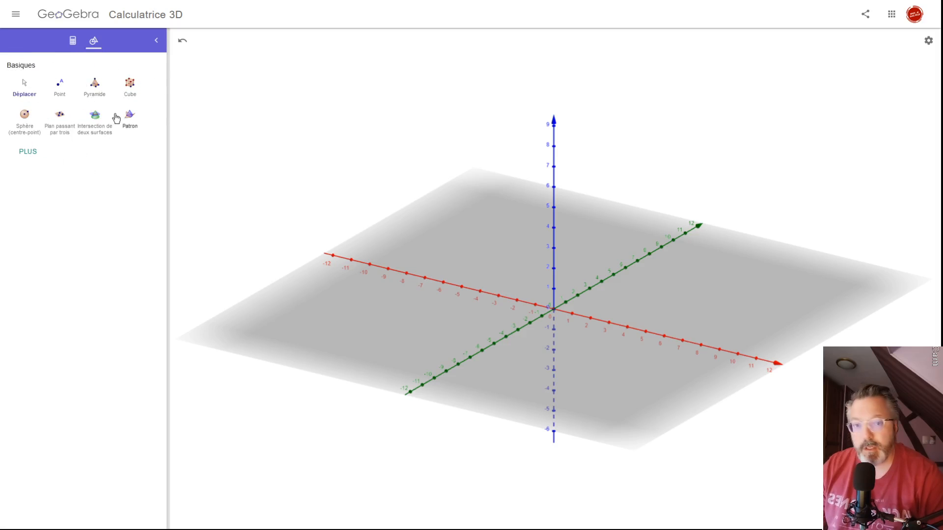
pyautogui.click(26, 154)
pyautogui.moveTo(161, 135); pyautogui.dragTo(161, 104)
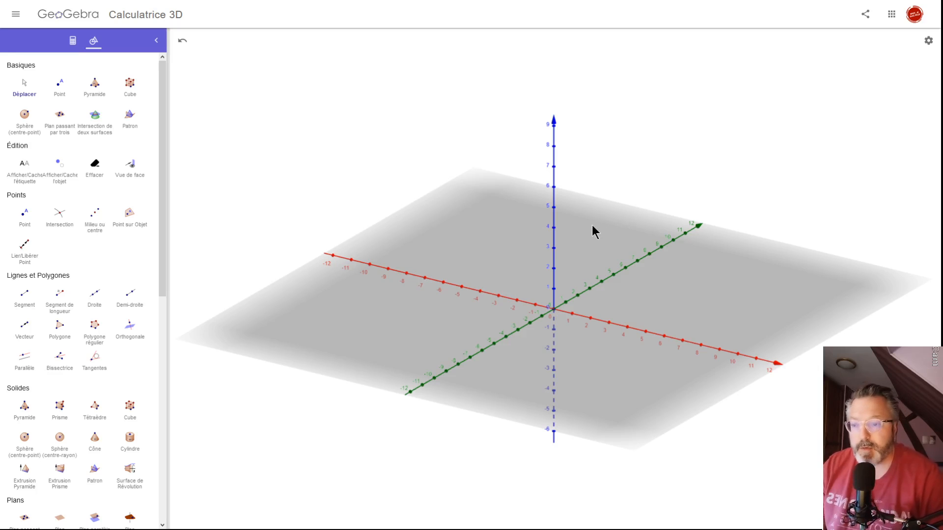
# Step: Draw a closed five-sided polygon around the origin on the horizontal plane, starting with a vertex on the positive y-axis
pyautogui.moveTo(591, 225)
pyautogui.mouseDown()
pyautogui.moveTo(583, 219)
pyautogui.moveTo(585, 239)
pyautogui.moveTo(590, 227)
pyautogui.mouseUp()
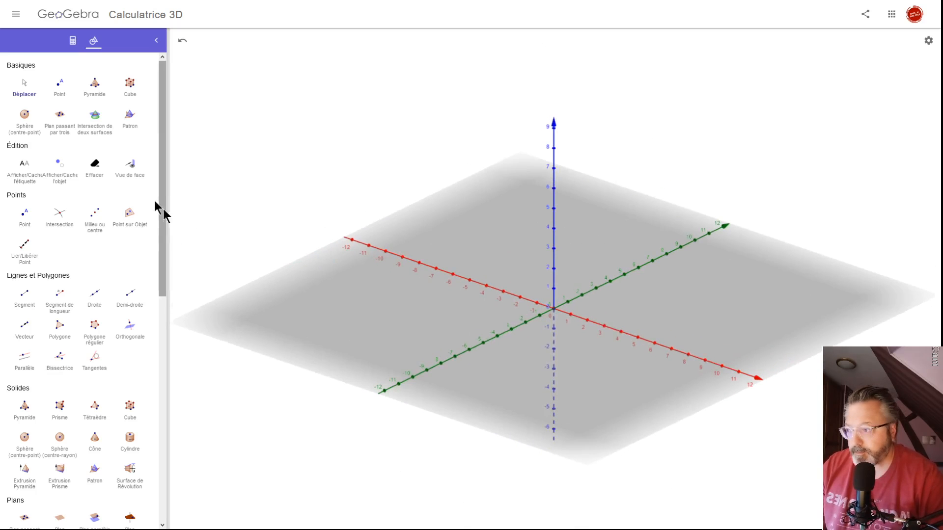
pyautogui.moveTo(162, 209); pyautogui.dragTo(160, 243)
pyautogui.click(55, 253)
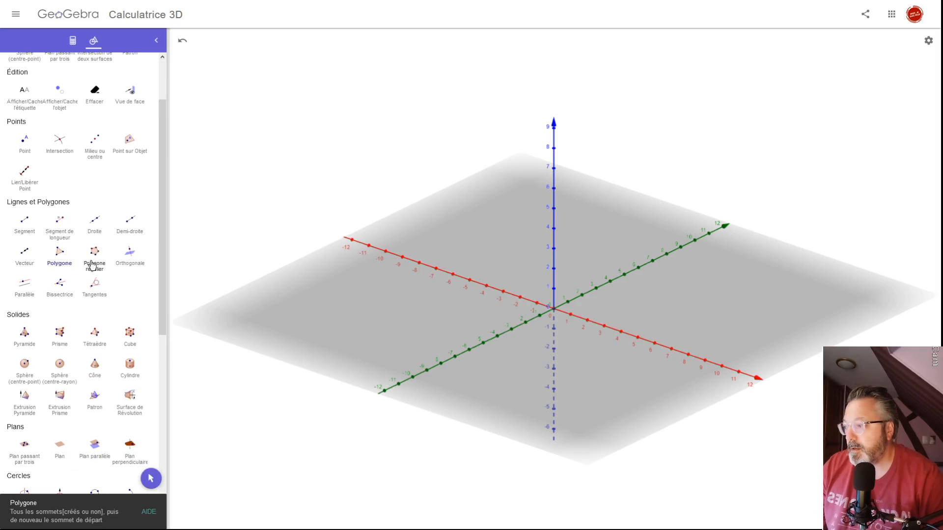
pyautogui.click(653, 262)
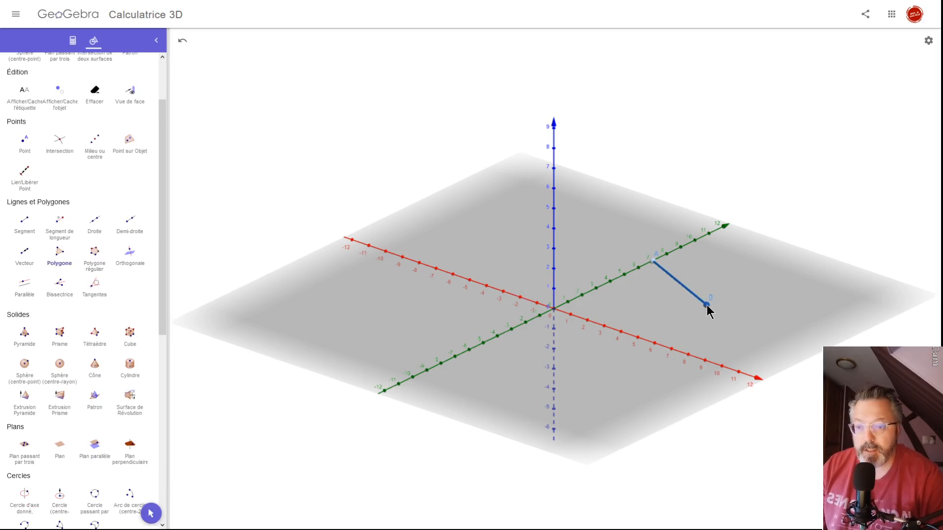
pyautogui.click(706, 305)
pyautogui.click(568, 370)
pyautogui.click(436, 310)
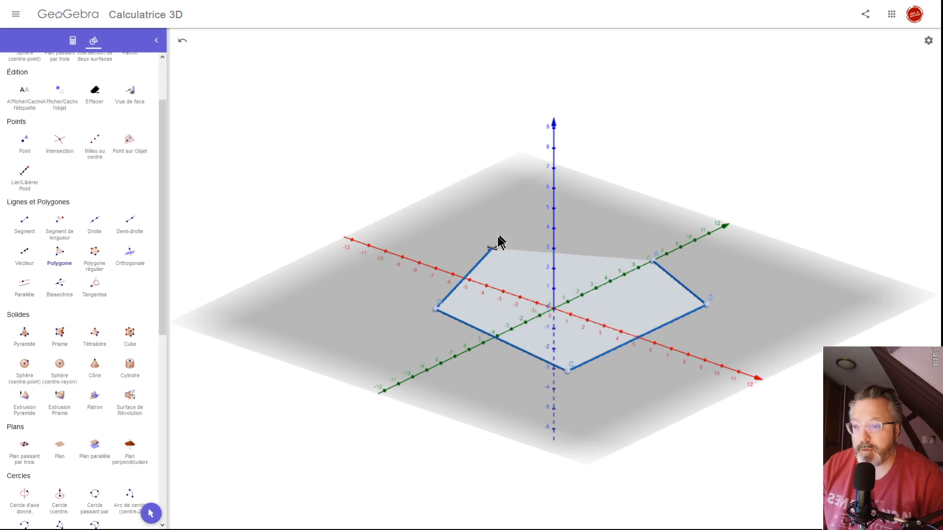
pyautogui.click(501, 231)
pyautogui.click(653, 261)
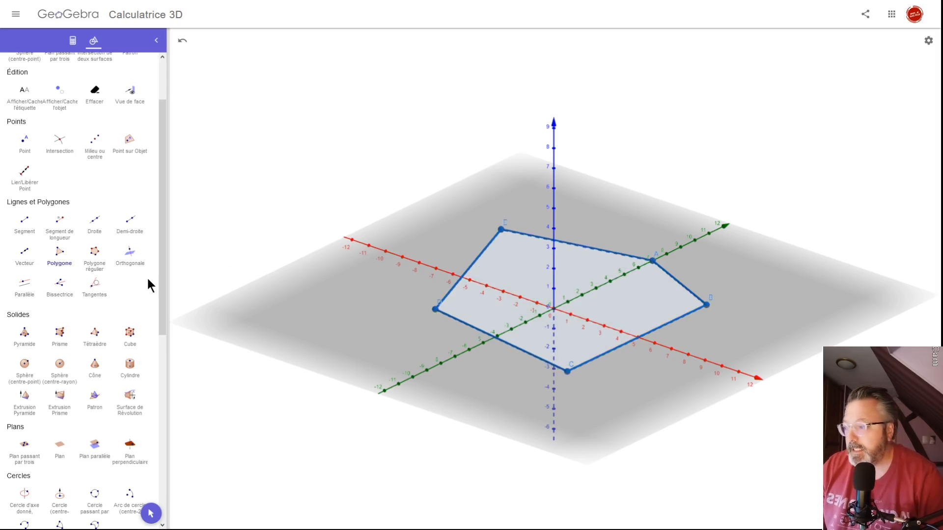
# Step: Extrude the five-sided polygon upward into a pyramid 8 units high
pyautogui.moveTo(160, 240); pyautogui.dragTo(150, 303)
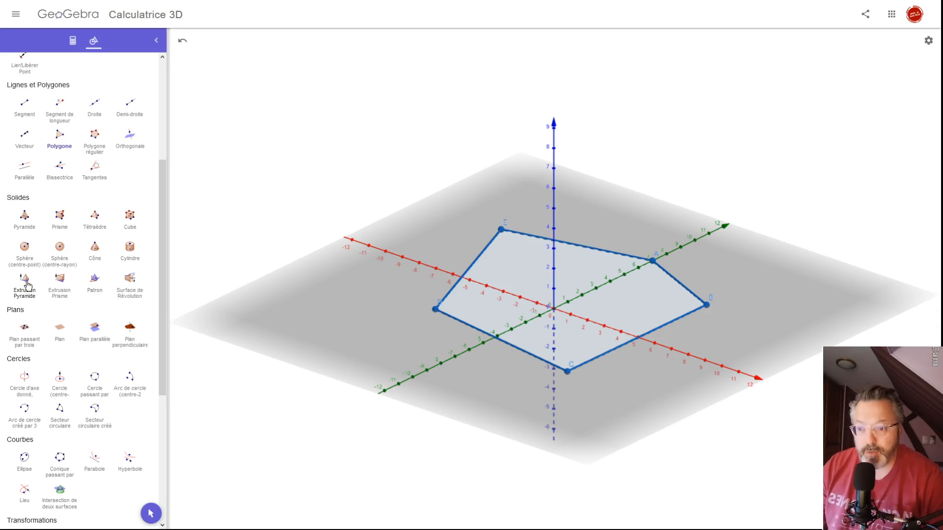
pyautogui.click(25, 284)
pyautogui.moveTo(565, 295); pyautogui.dragTo(573, 134)
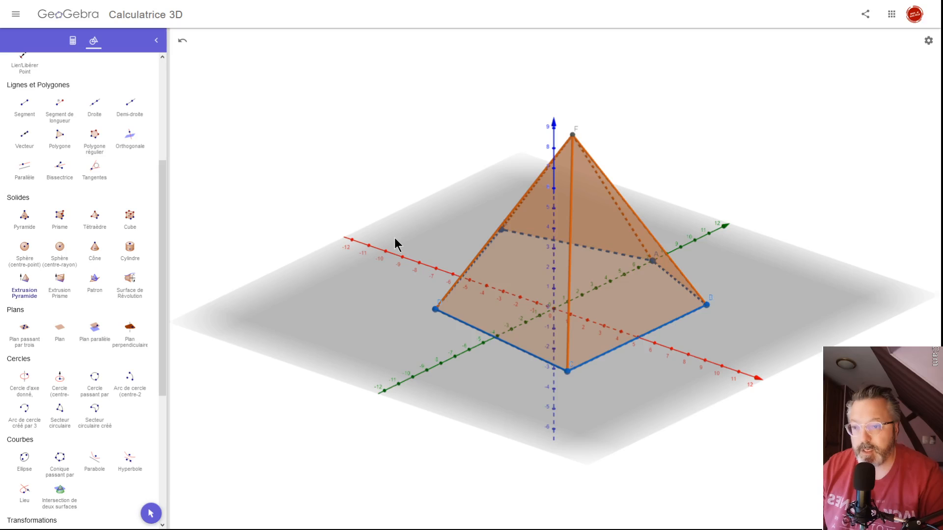
# Step: Place a point on the vertical z-axis at a height of about 8.5, just above the pyramid's apex
pyautogui.moveTo(394, 237); pyautogui.dragTo(446, 262)
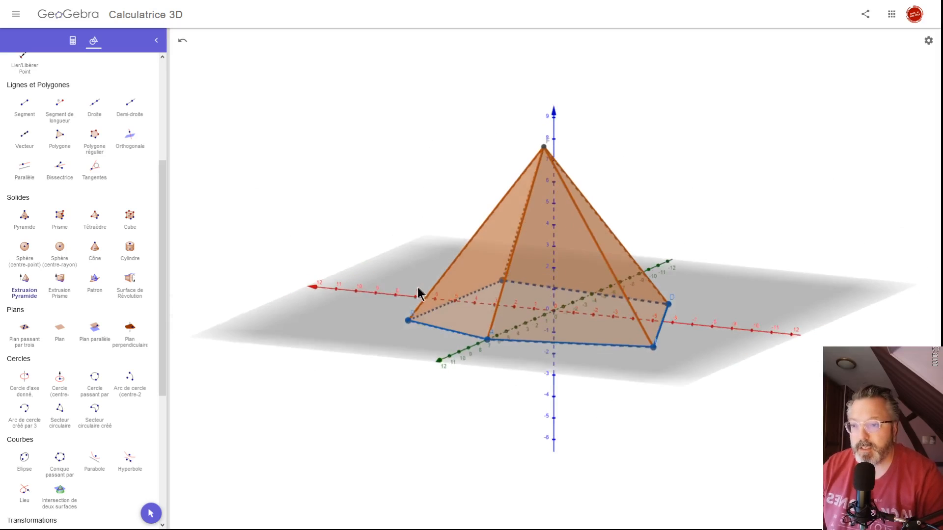
pyautogui.click(413, 279)
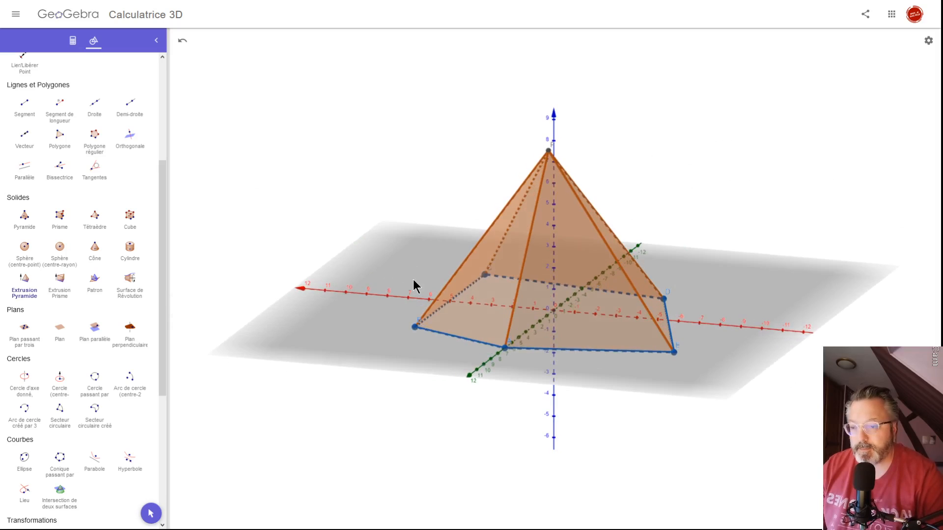
pyautogui.moveTo(407, 285); pyautogui.dragTo(370, 290)
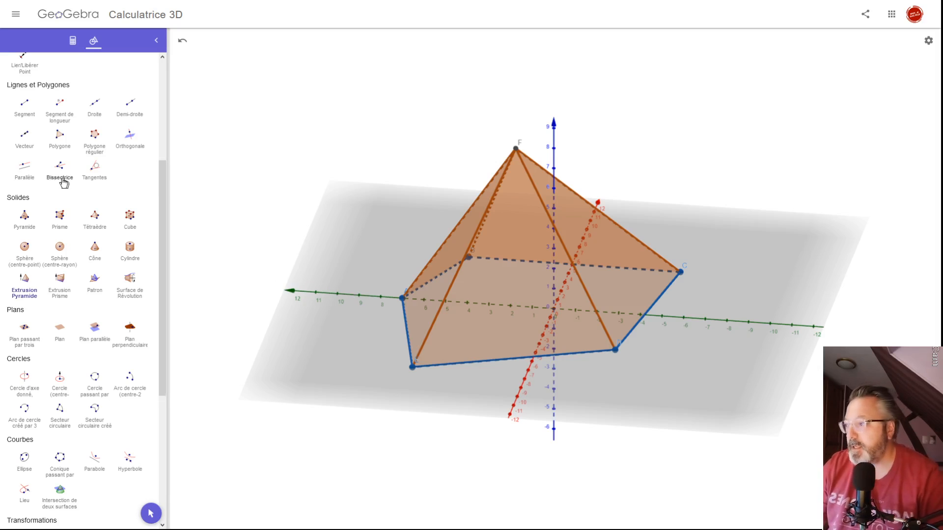
pyautogui.moveTo(160, 164); pyautogui.dragTo(156, 57)
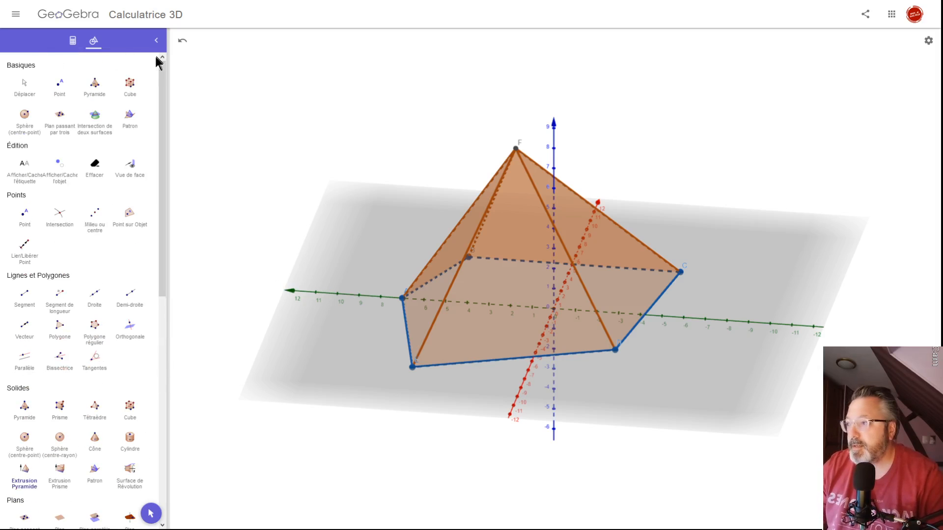
pyautogui.click(59, 90)
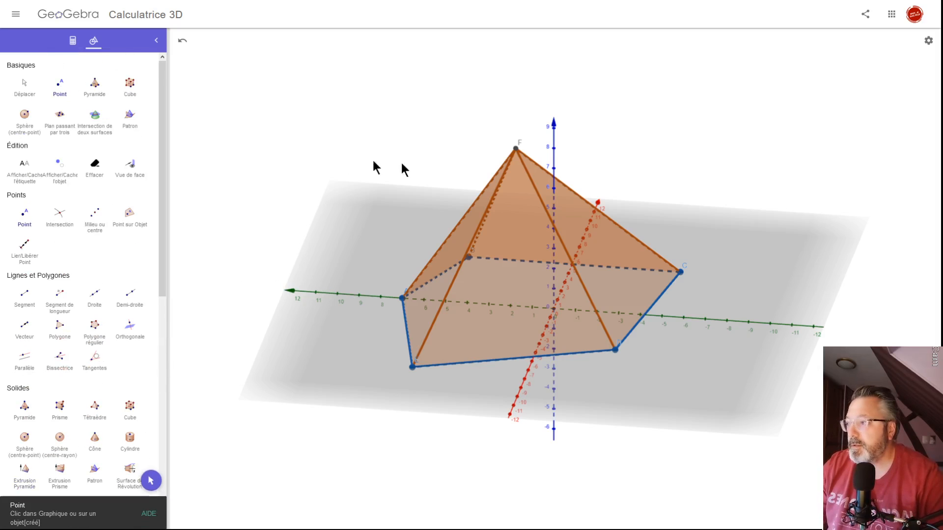
pyautogui.click(554, 138)
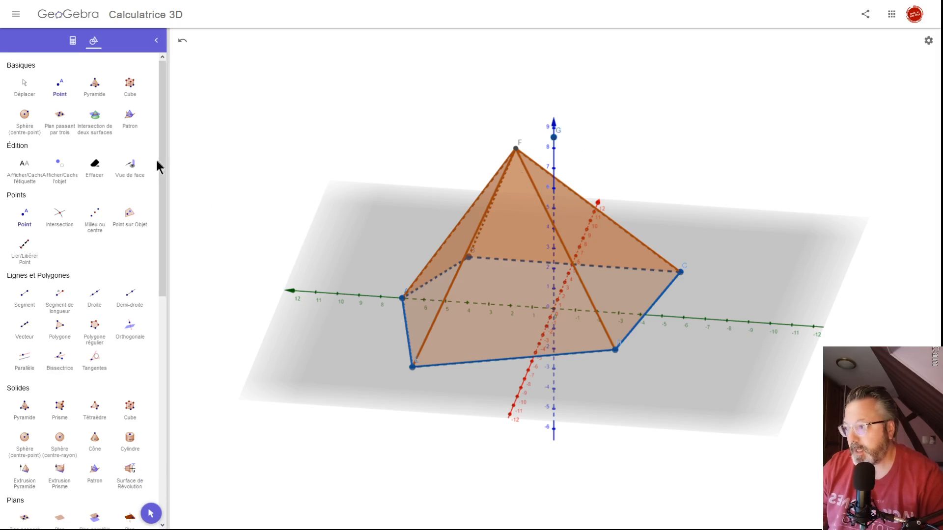
# Step: Create a plane perpendicular to the z-axis passing through point G
pyautogui.moveTo(157, 162); pyautogui.dragTo(156, 284)
pyautogui.click(129, 271)
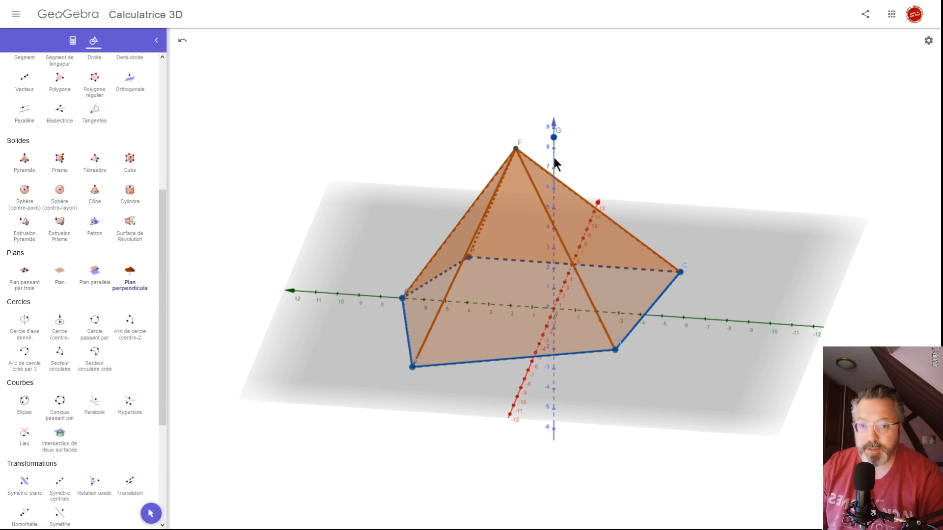
pyautogui.click(554, 137)
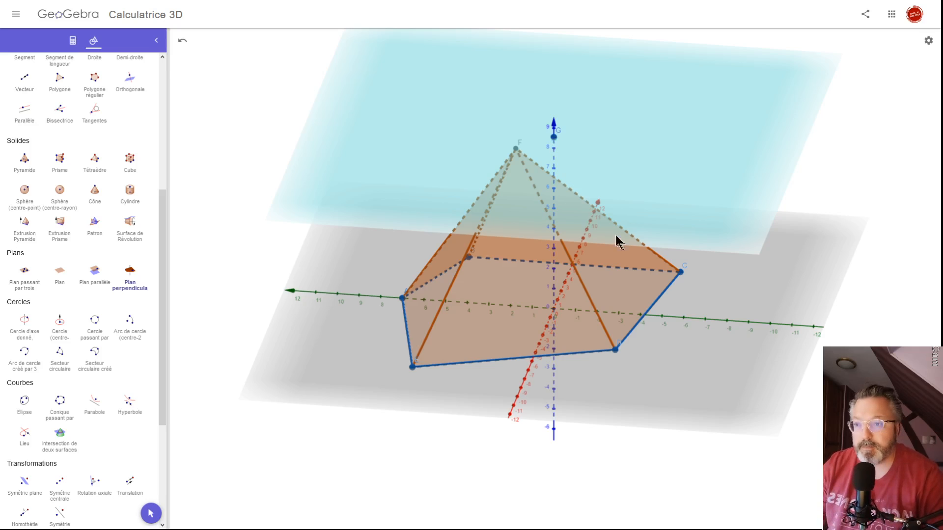
# Step: Lower point G along the z-axis to a height of about 5 so the horizontal plane cuts the pyramid
pyautogui.moveTo(661, 286)
pyautogui.mouseDown()
pyautogui.moveTo(661, 275)
pyautogui.moveTo(646, 292)
pyautogui.moveTo(666, 288)
pyautogui.moveTo(650, 279)
pyautogui.moveTo(644, 286)
pyautogui.moveTo(645, 276)
pyautogui.mouseUp()
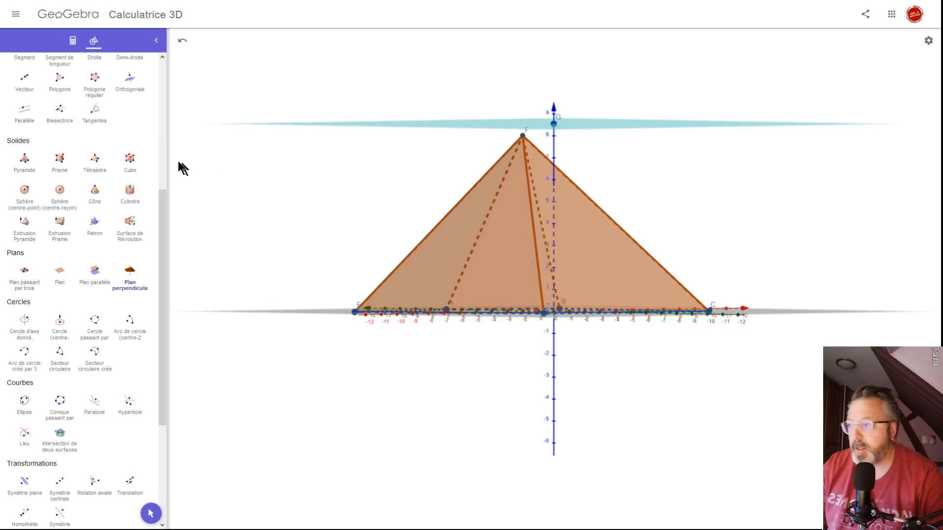
pyautogui.moveTo(161, 196); pyautogui.dragTo(160, 60)
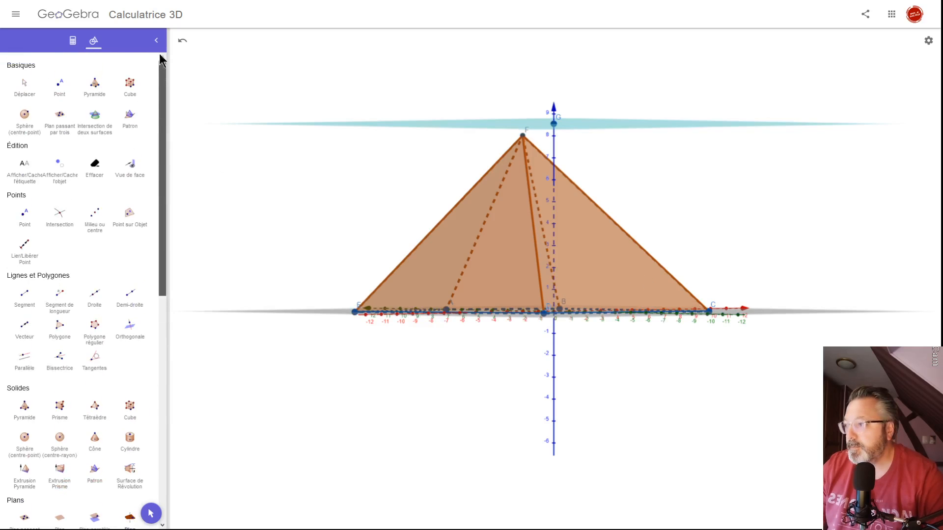
pyautogui.click(23, 88)
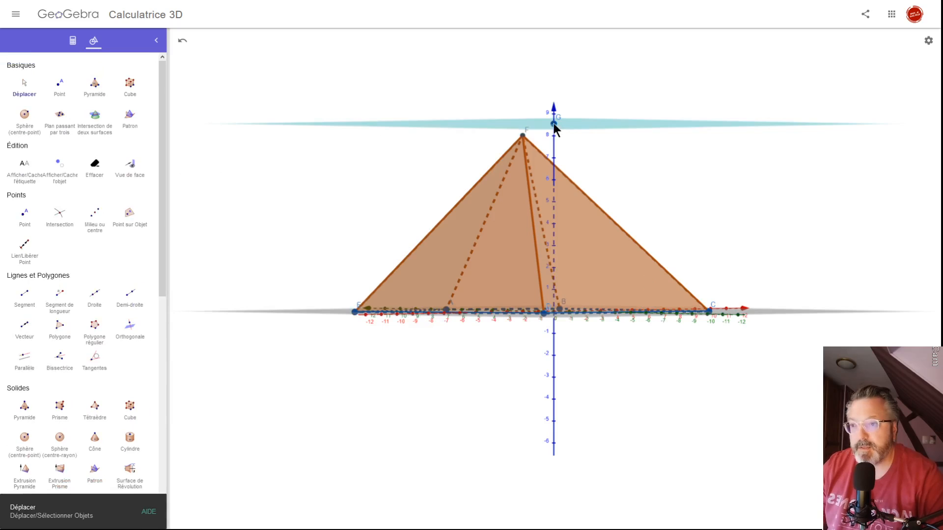
pyautogui.moveTo(553, 124); pyautogui.dragTo(553, 221)
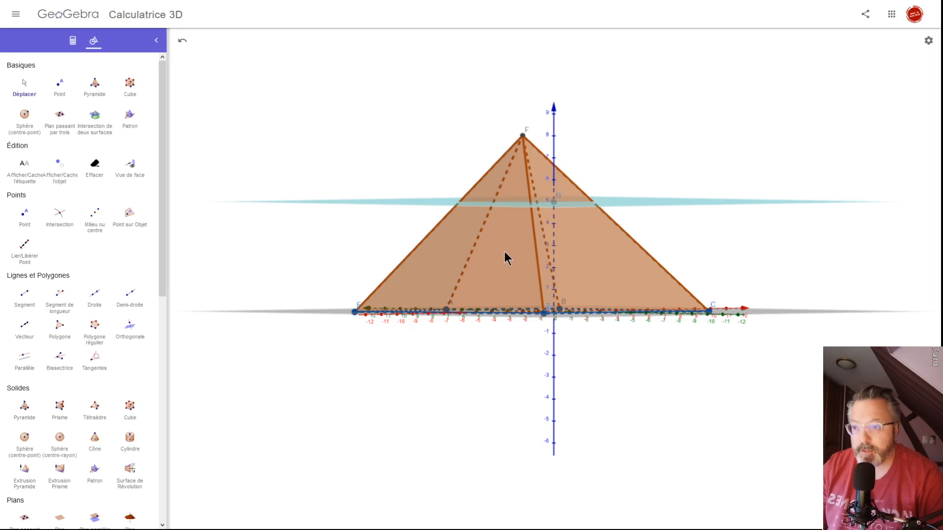
# Step: Construct the intersection of the horizontal plane with the pyramid f using Intersection de deux surfaces, and return to the Déplacer tool
pyautogui.moveTo(505, 252); pyautogui.dragTo(551, 260, button='right')
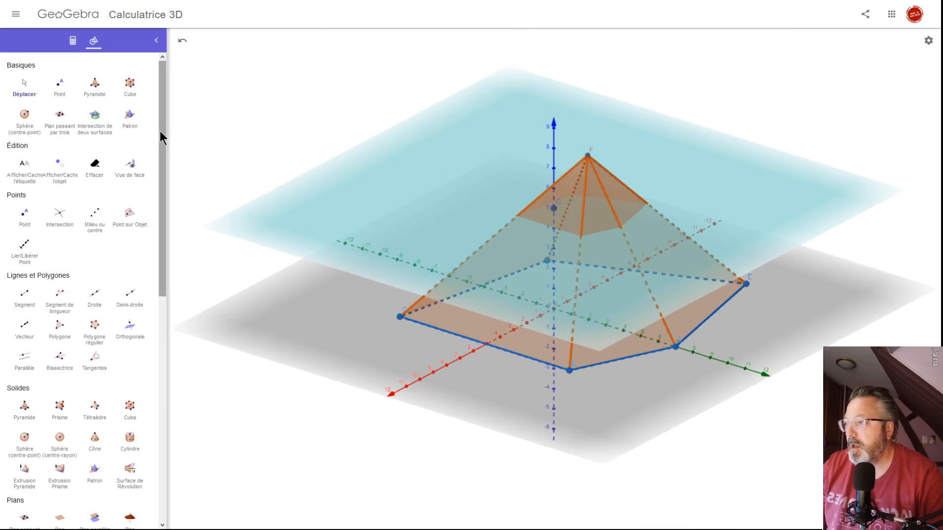
pyautogui.moveTo(160, 131)
pyautogui.mouseDown()
pyautogui.moveTo(158, 141)
pyautogui.moveTo(158, 112)
pyautogui.mouseUp()
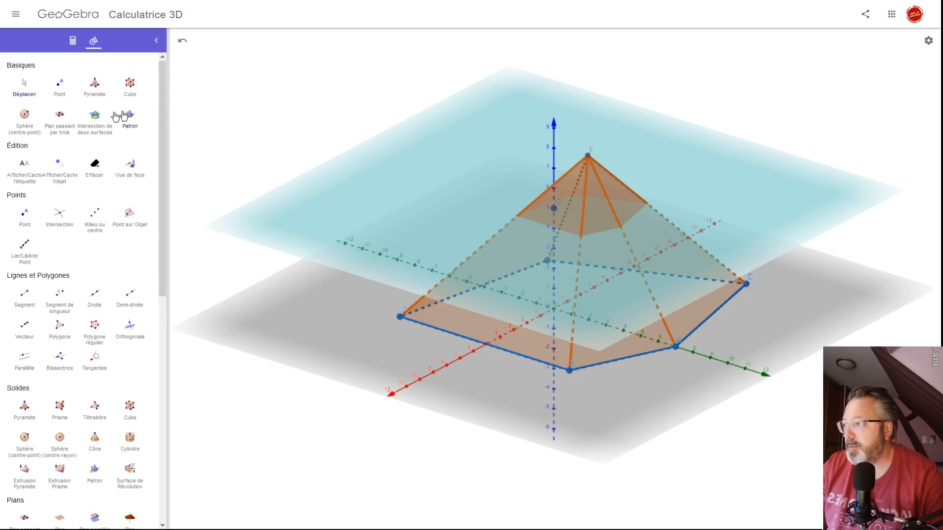
pyautogui.click(94, 125)
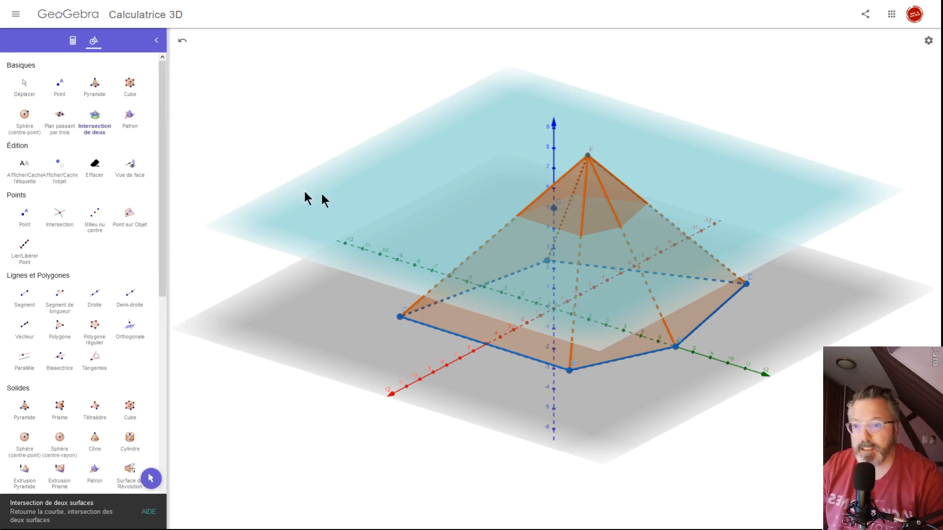
pyautogui.click(411, 173)
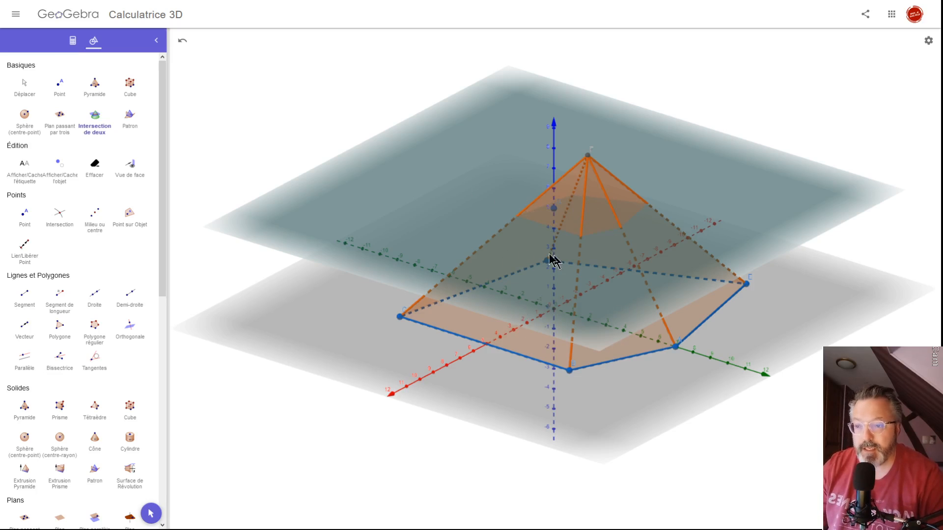
pyautogui.rightClick(594, 207)
pyautogui.moveTo(634, 222)
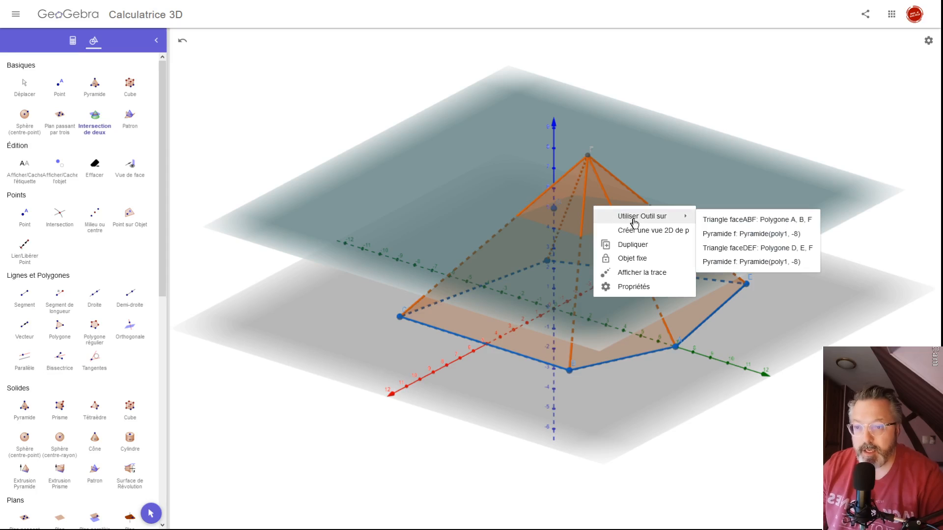
pyautogui.click(724, 237)
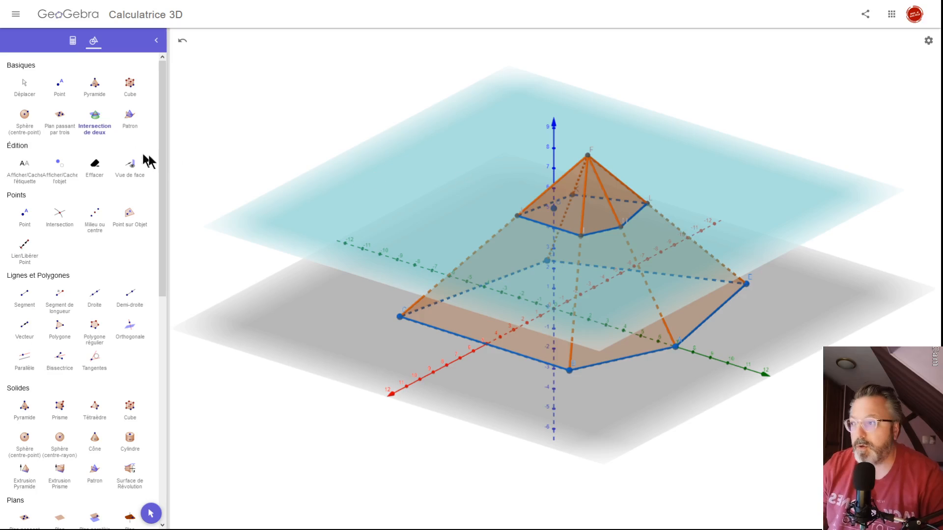
pyautogui.click(24, 84)
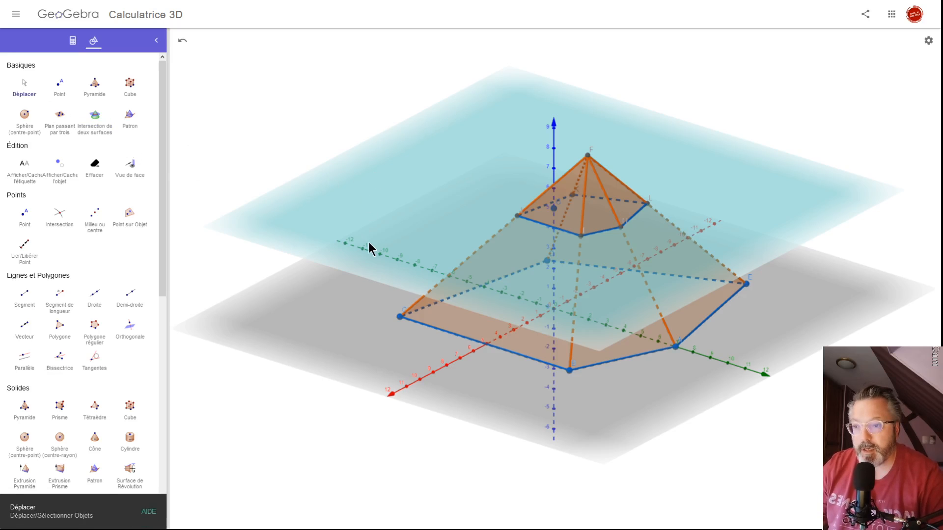
# Step: Lower point G along the z-axis to a height of about 3.3 and inspect the pyramid's section from above
pyautogui.moveTo(369, 248); pyautogui.dragTo(394, 243)
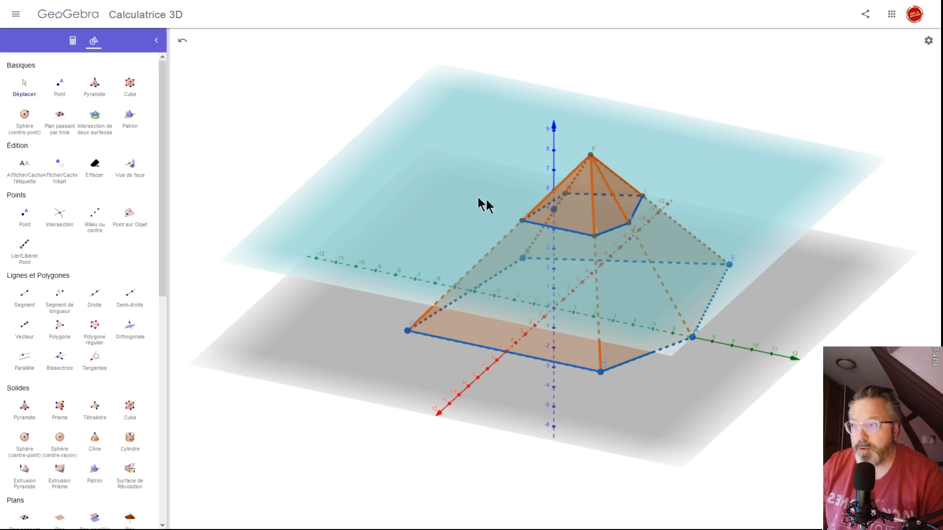
pyautogui.click(29, 88)
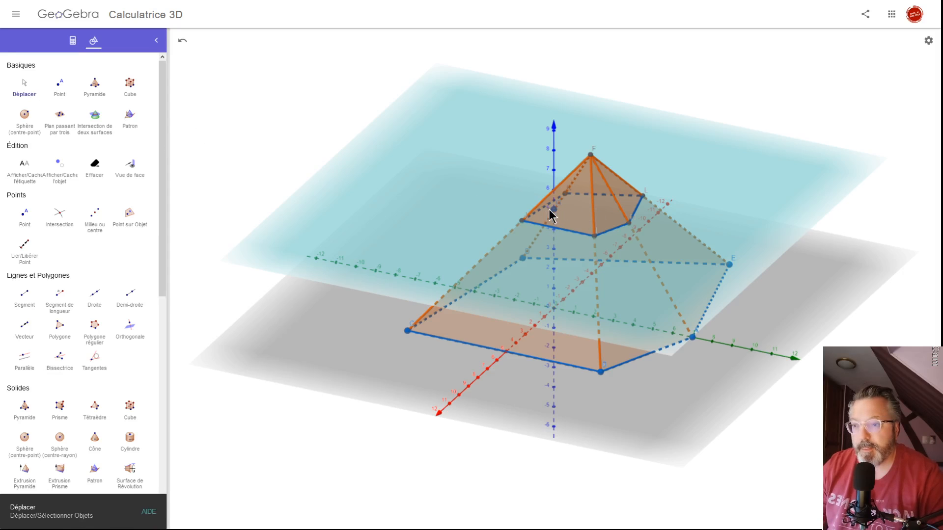
pyautogui.moveTo(552, 211); pyautogui.dragTo(556, 245)
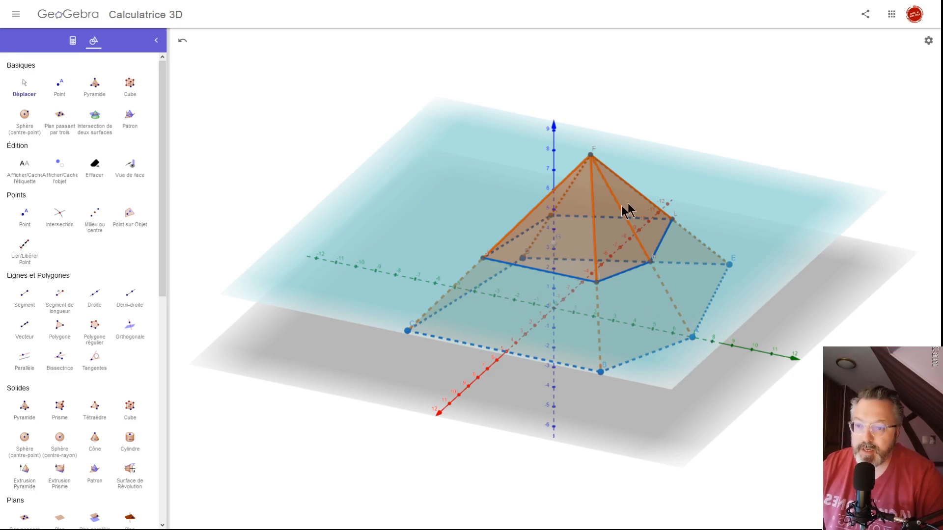
pyautogui.moveTo(641, 167); pyautogui.dragTo(628, 217)
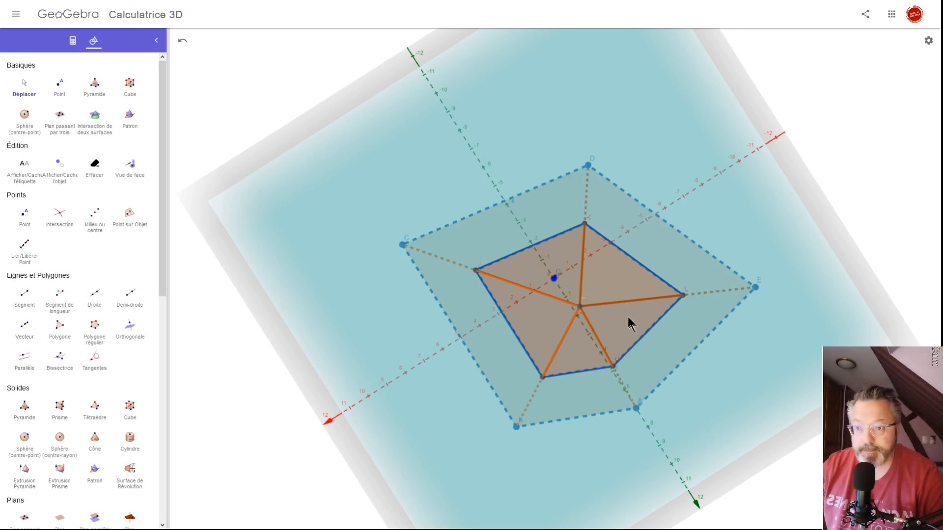
pyautogui.moveTo(628, 320); pyautogui.dragTo(681, 290)
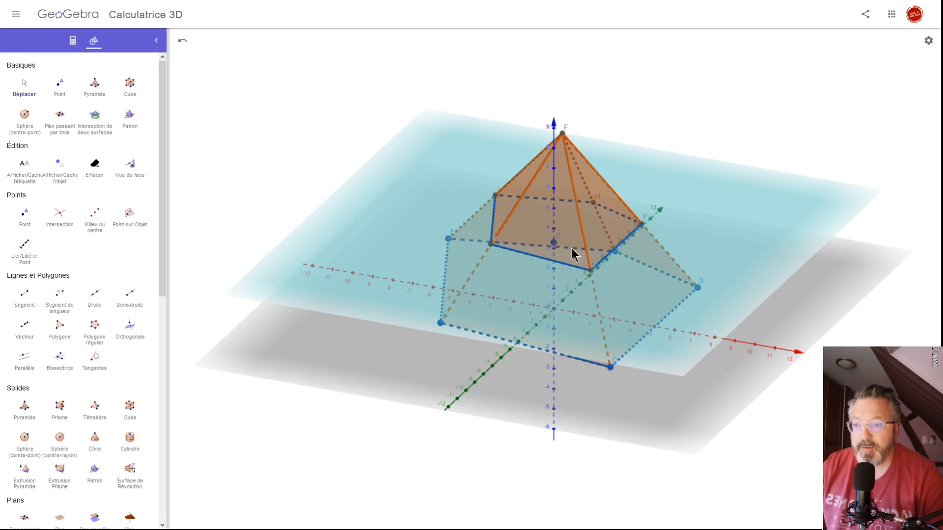
# Step: Lower point G further to a height of about 2 and compare the section with the base from above and edge-on
pyautogui.click(23, 90)
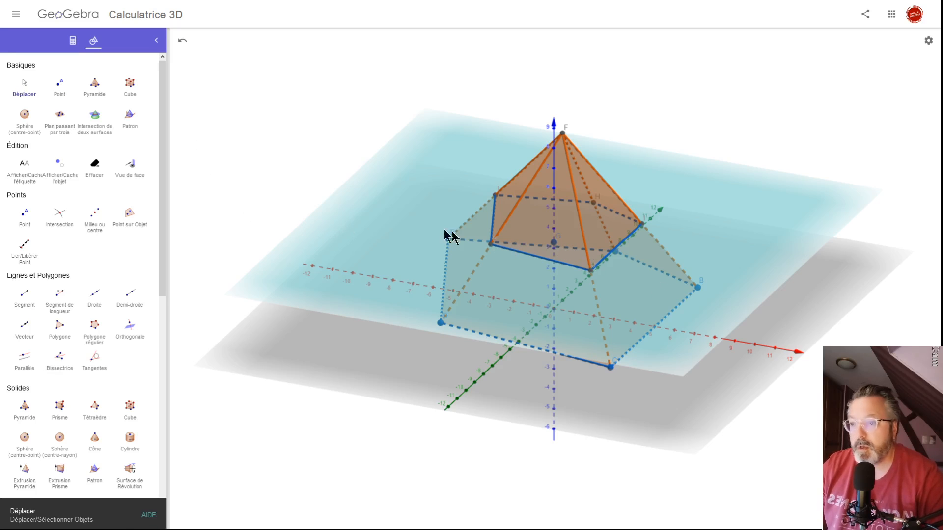
pyautogui.moveTo(554, 244); pyautogui.dragTo(583, 273)
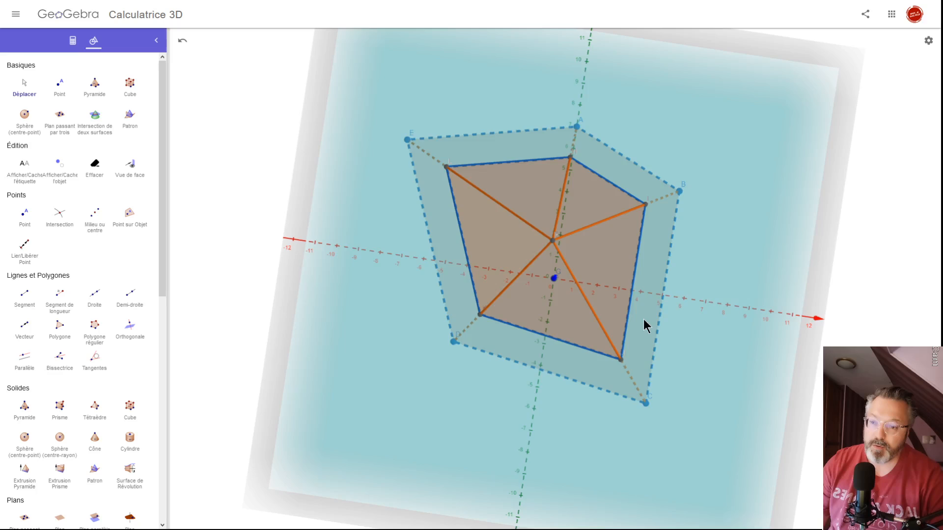
pyautogui.moveTo(644, 324); pyautogui.dragTo(658, 282)
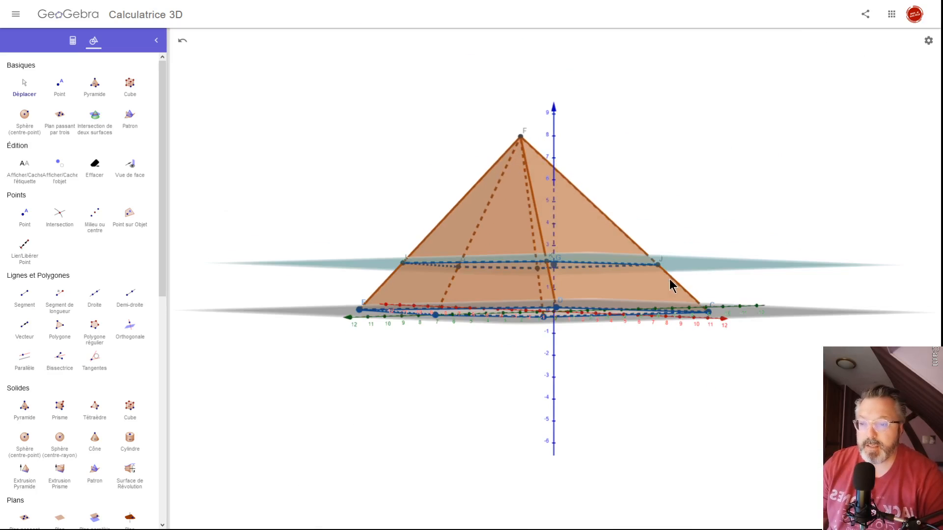
pyautogui.moveTo(670, 284); pyautogui.dragTo(650, 325)
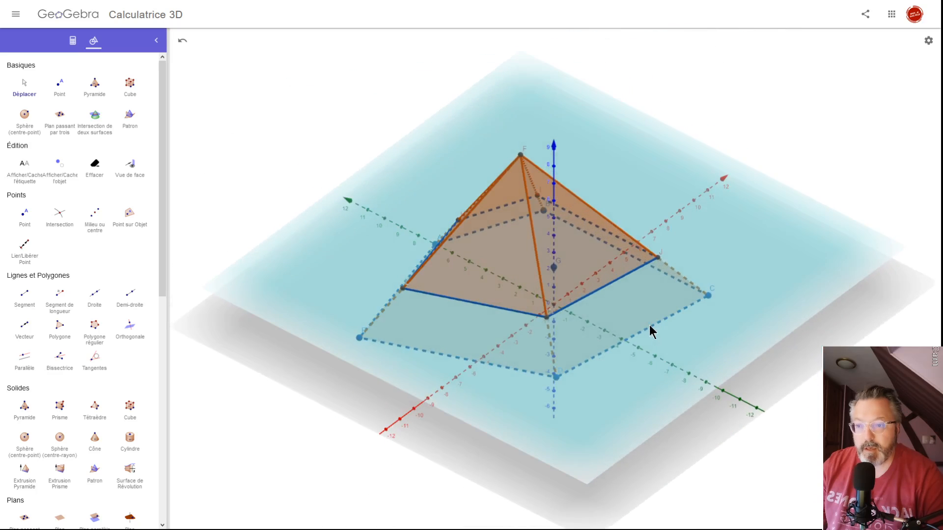